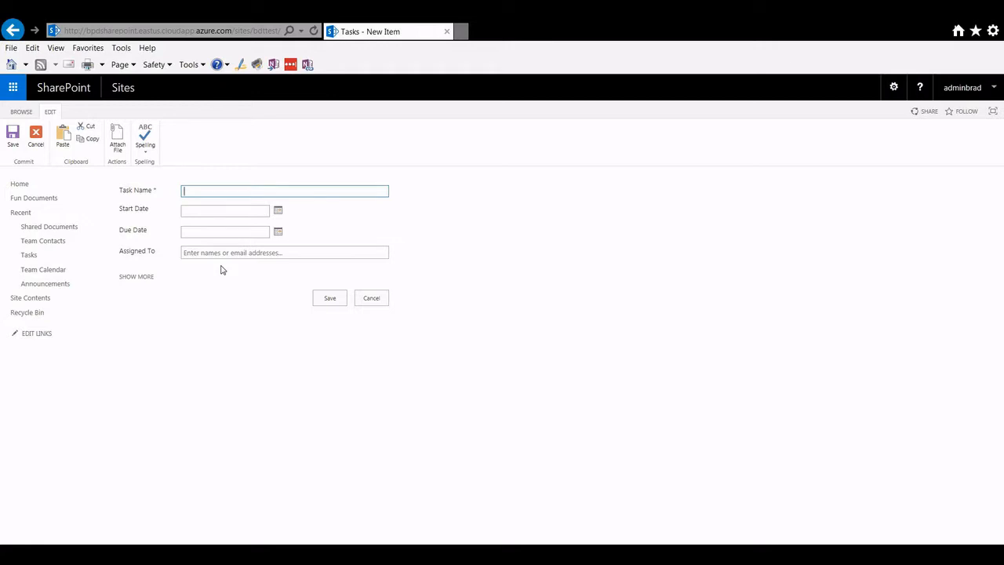
# Step: Save the new task with the name "Open Envelope", and add a second task named "Read Mail"
pyautogui.write('Open Envelope')
pyautogui.click(330, 300)
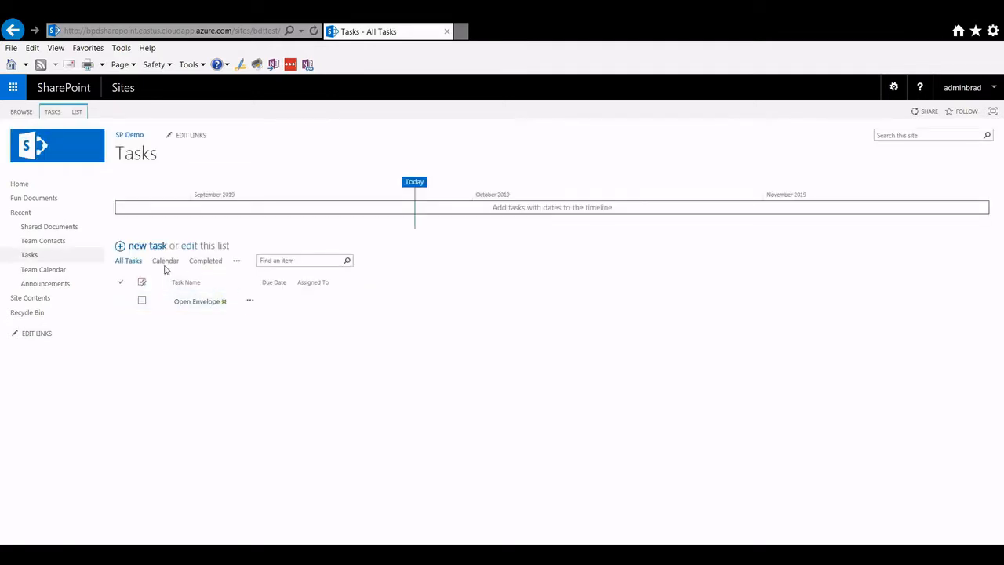
pyautogui.click(141, 249)
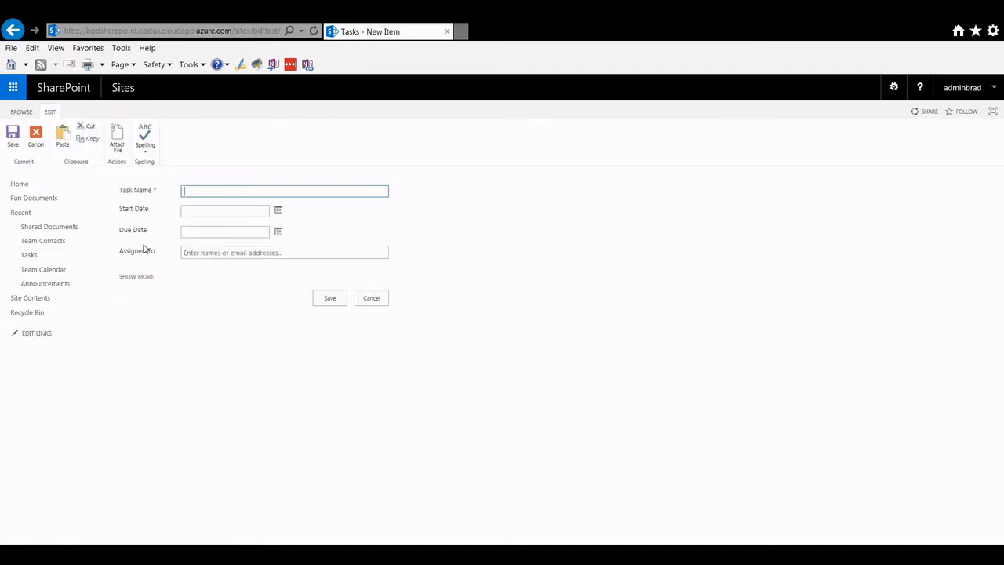
pyautogui.write('Read Mail')
pyautogui.click(329, 298)
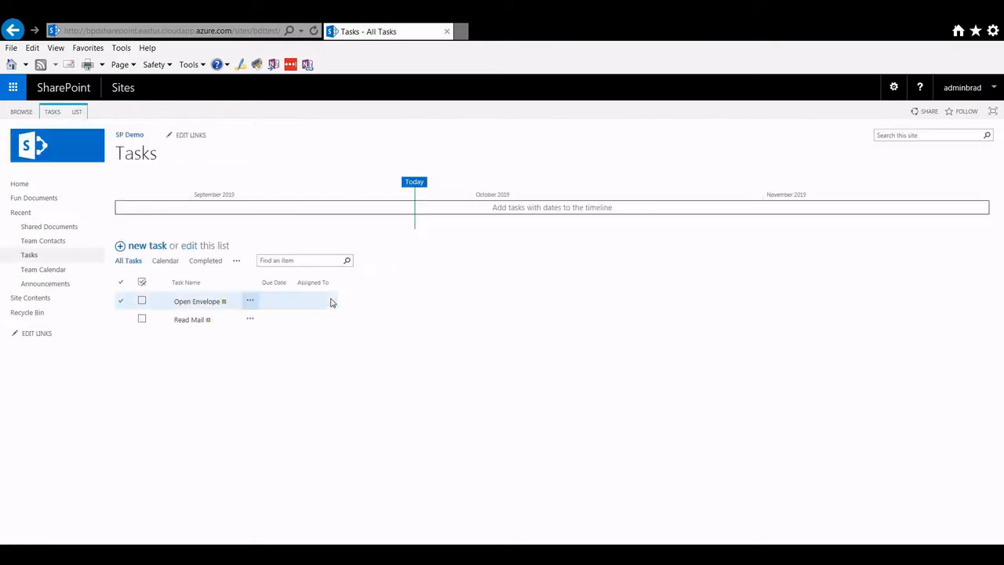
# Step: Add another task named "Pay Bills" to the Tasks list and save it
pyautogui.click(154, 247)
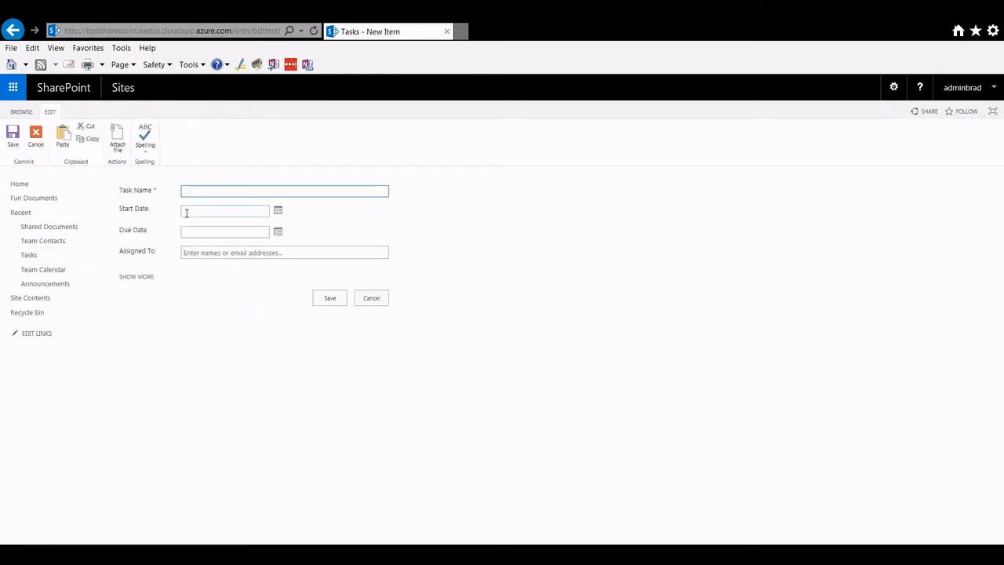
pyautogui.write('Pay Pl')
pyautogui.press('BackSpace')
pyautogui.press('BackSpace')
pyautogui.write('Bills')
pyautogui.click(12, 136)
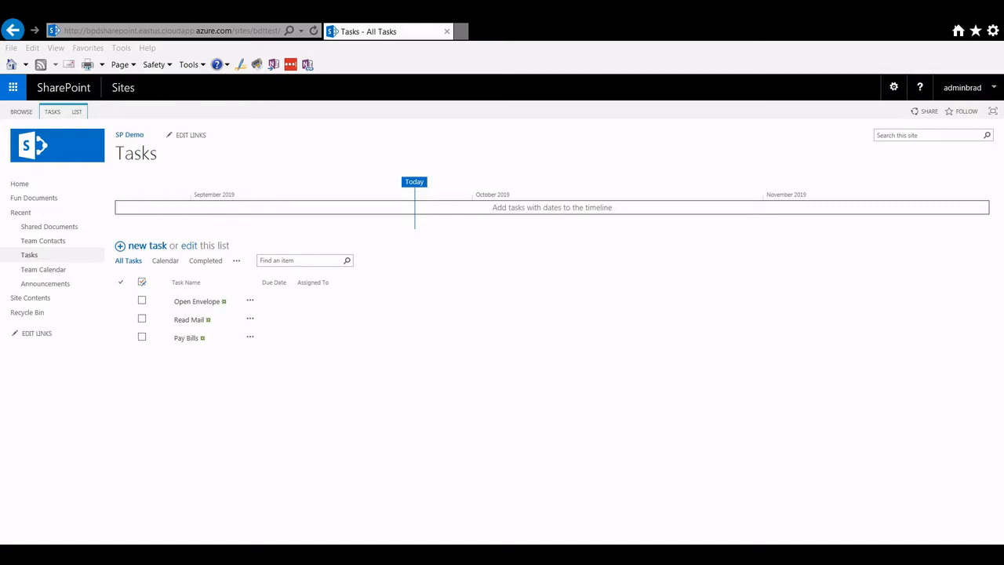
pyautogui.click(608, 413)
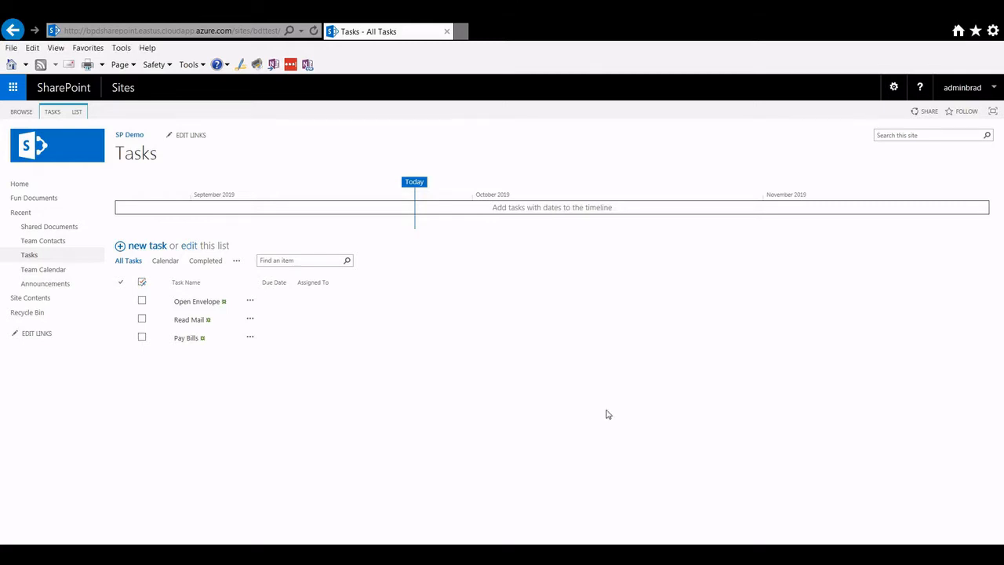
# Step: Check the views available for the Tasks list and switch the list to Quick Edit mode
pyautogui.click(79, 112)
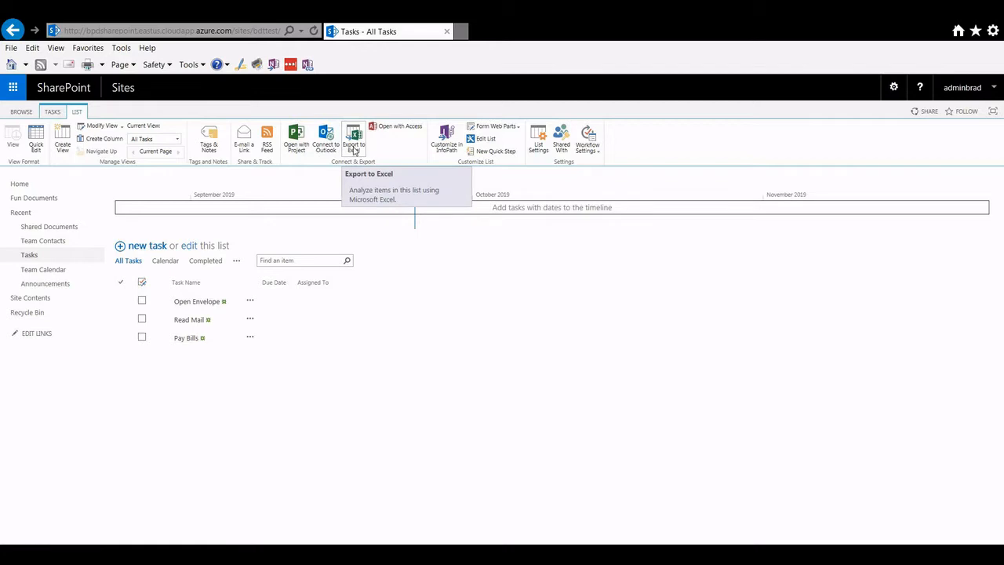
pyautogui.click(151, 142)
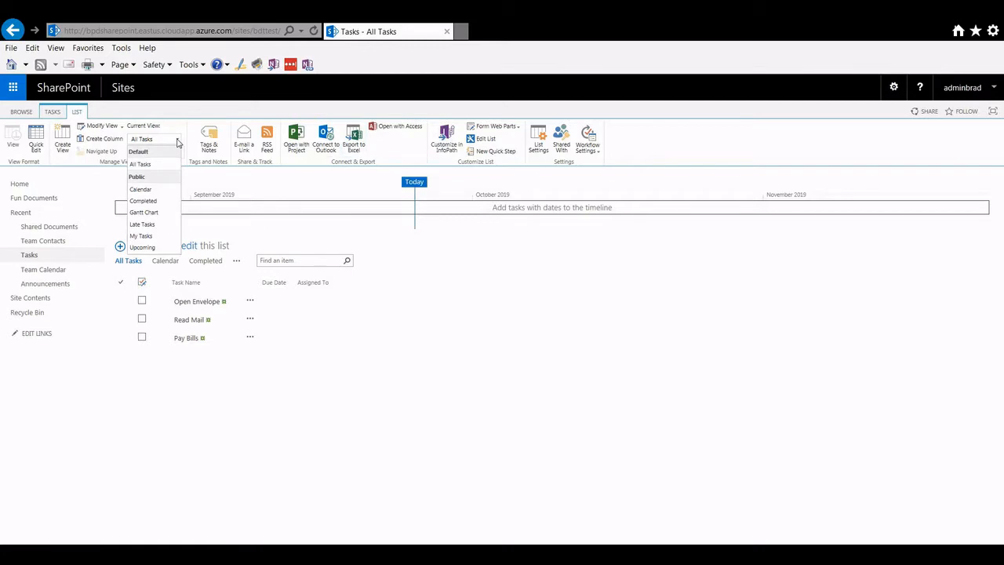
pyautogui.click(178, 142)
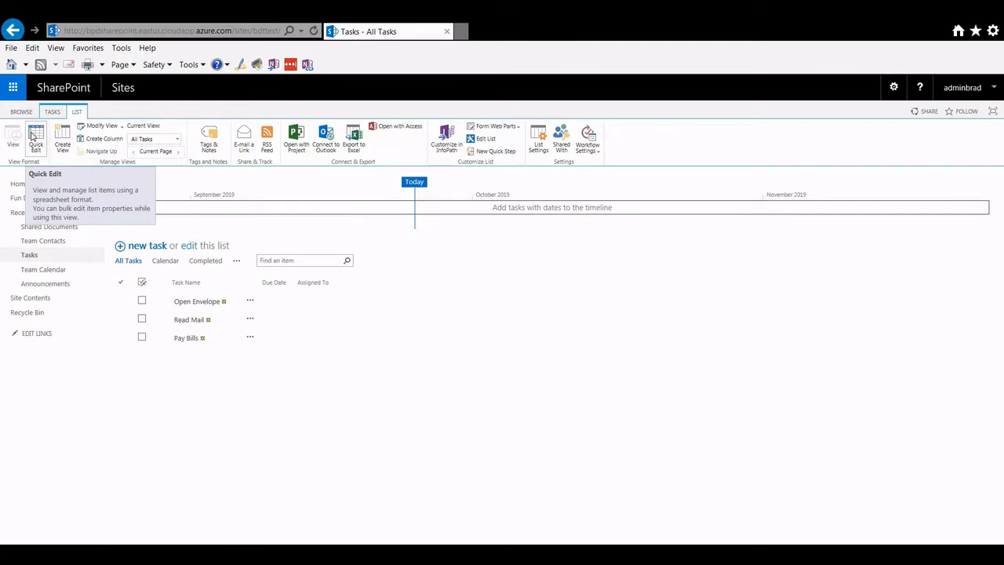
pyautogui.click(37, 141)
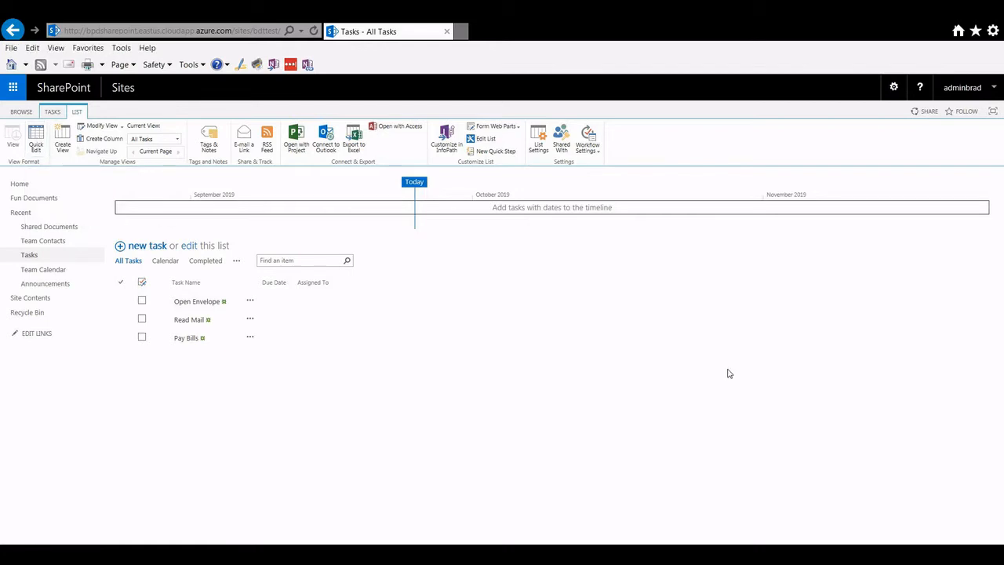
pyautogui.click(36, 139)
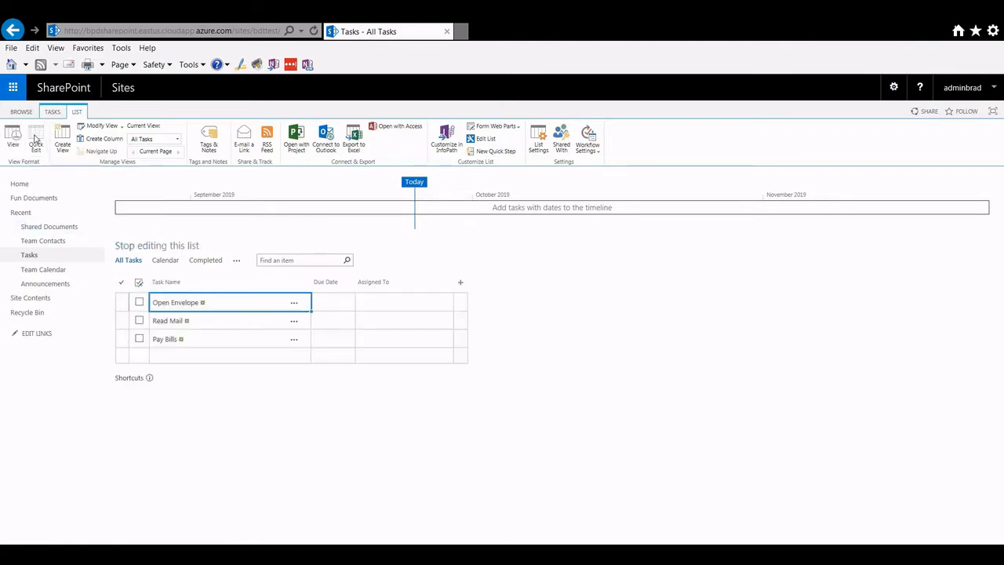
# Step: Add a task named "Quick Edit Example" in the empty grid row and return the list to its standard view
pyautogui.click(203, 353)
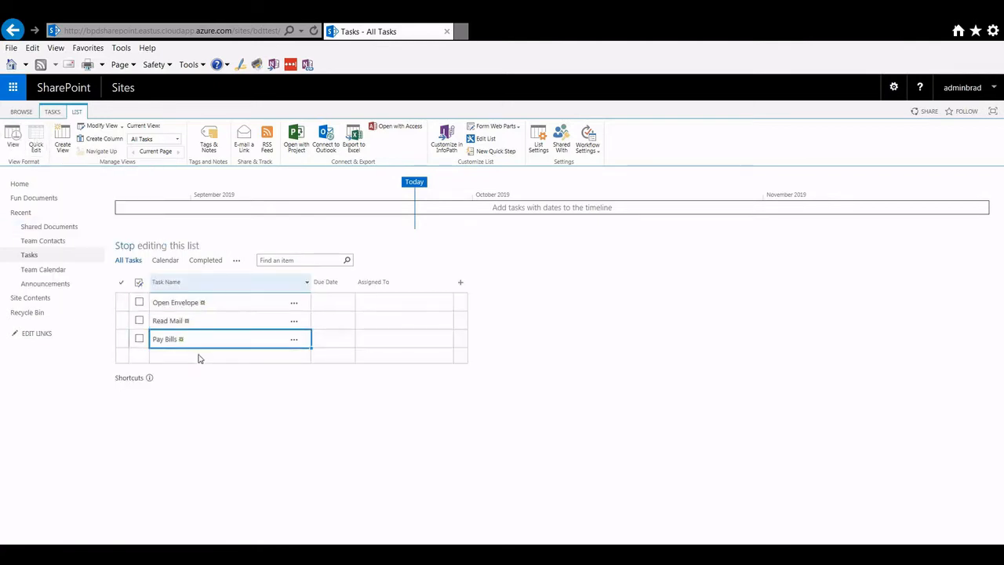
pyautogui.write('Quick')
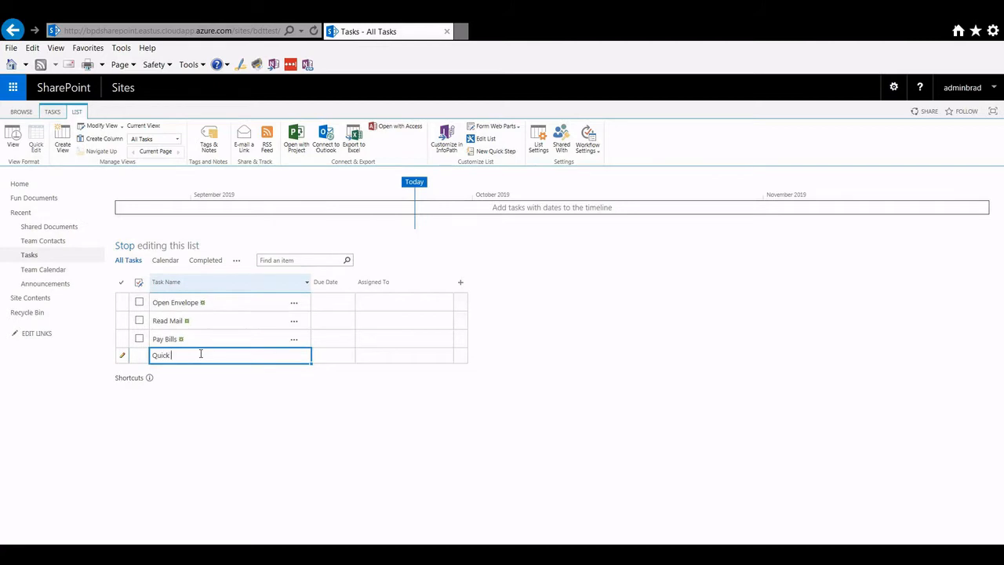
pyautogui.write(' Edit Example')
pyautogui.press('Return')
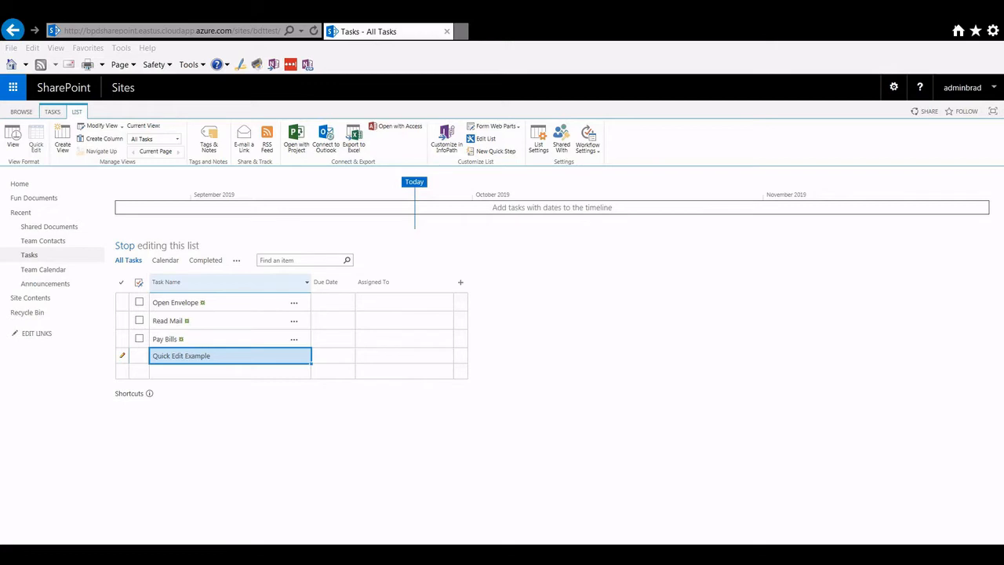
pyautogui.click(15, 147)
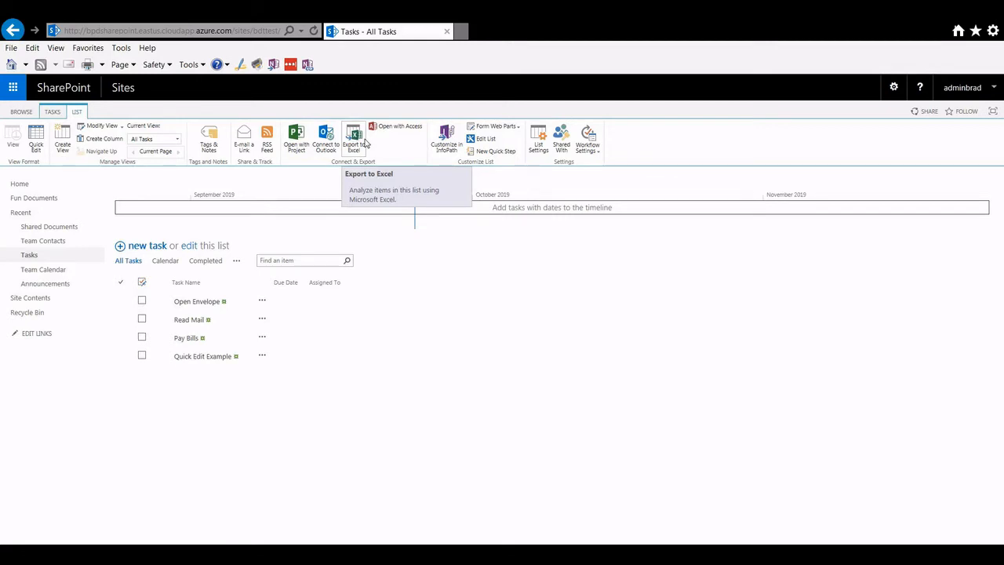
# Step: Export the Tasks list to Excel and open the resulting owssvr.iqy query file
pyautogui.click(365, 142)
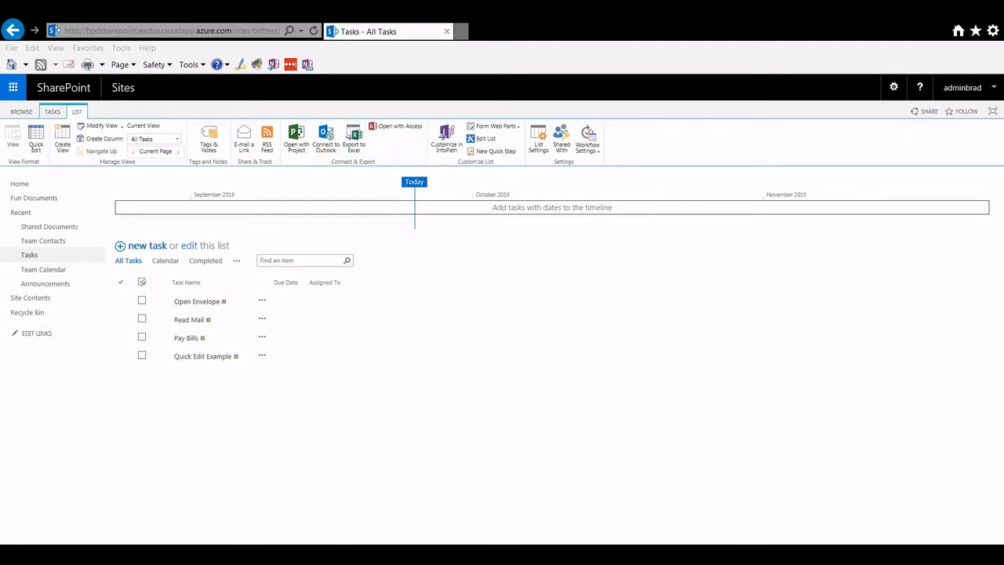
pyautogui.click(662, 392)
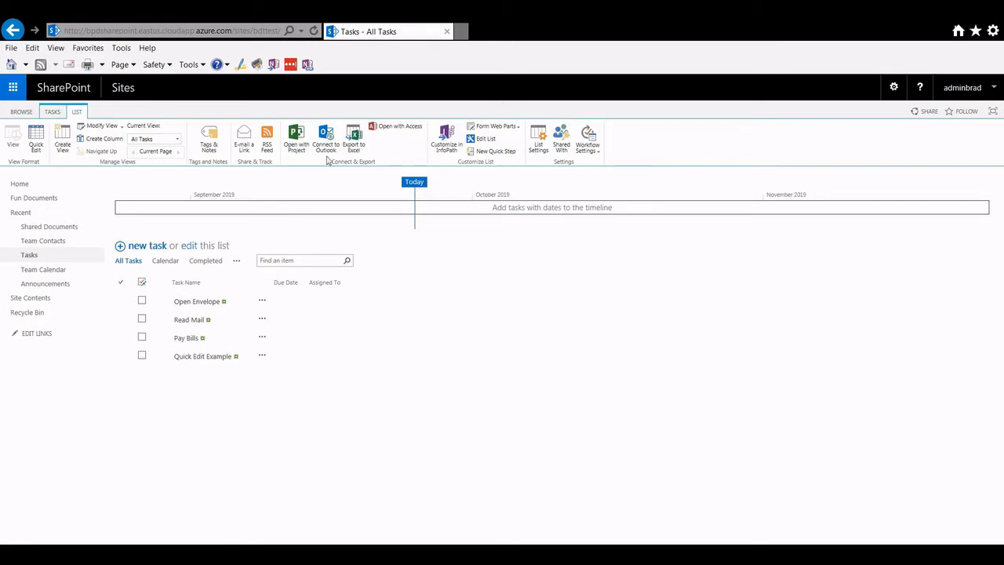
pyautogui.click(354, 145)
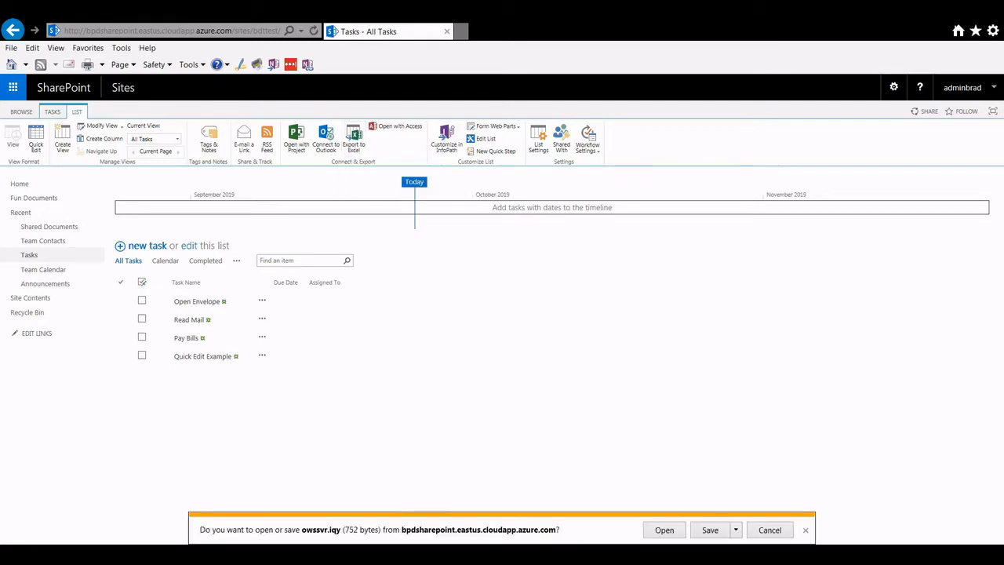
pyautogui.click(666, 531)
pyautogui.click(659, 531)
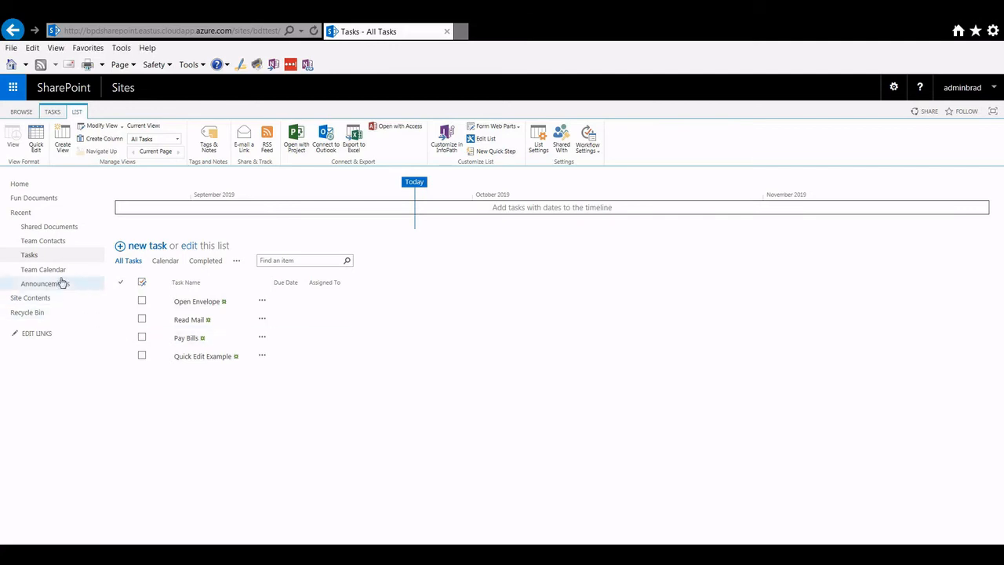
# Step: Open the Team Contacts list, look at its inline editing grid, and display the commands available for the list
pyautogui.click(54, 243)
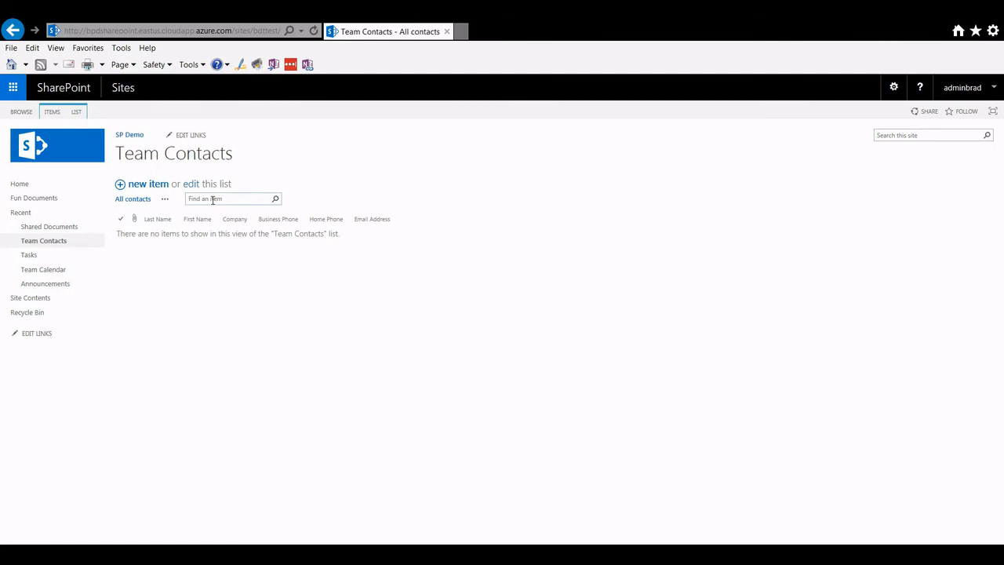
pyautogui.click(190, 187)
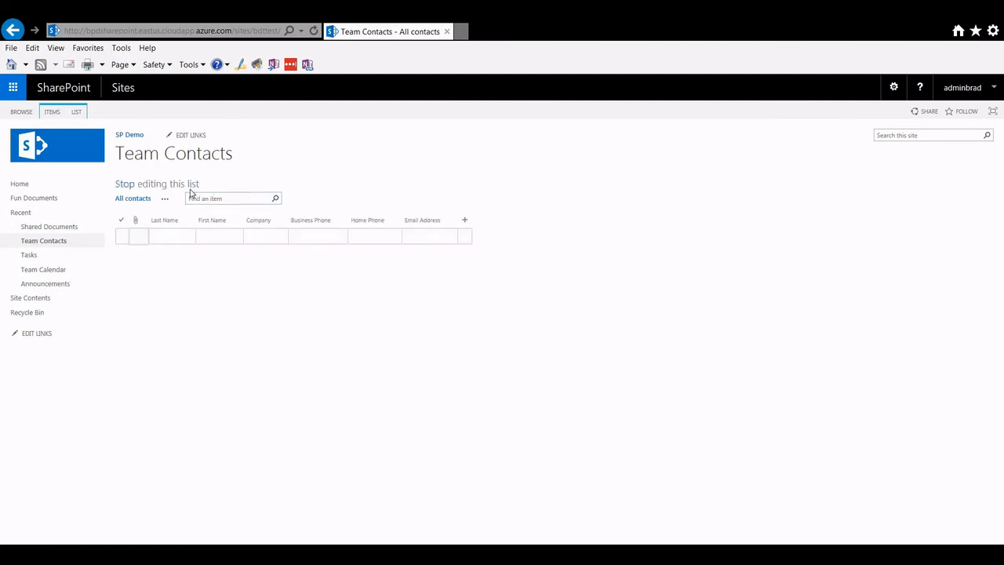
pyautogui.click(124, 187)
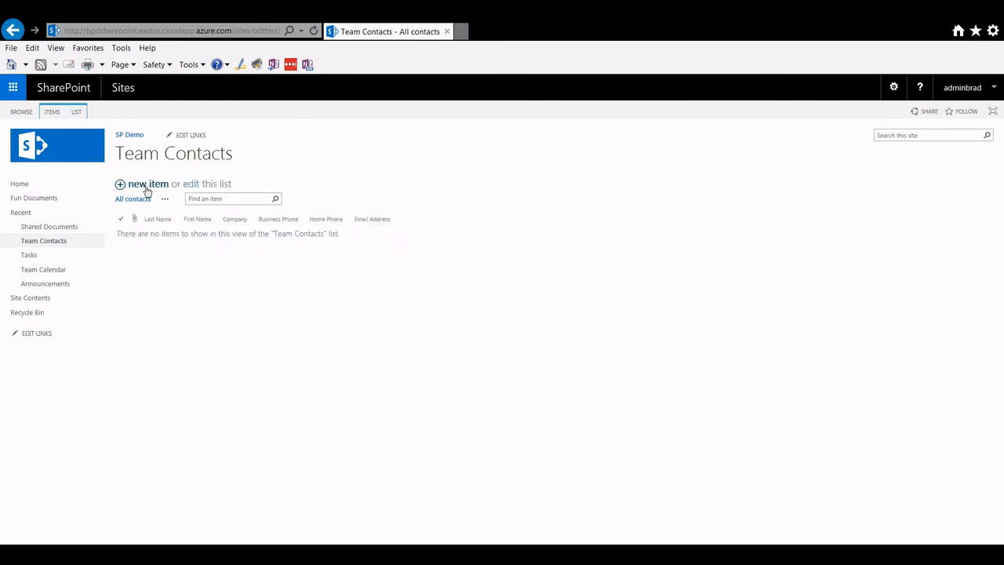
pyautogui.click(76, 112)
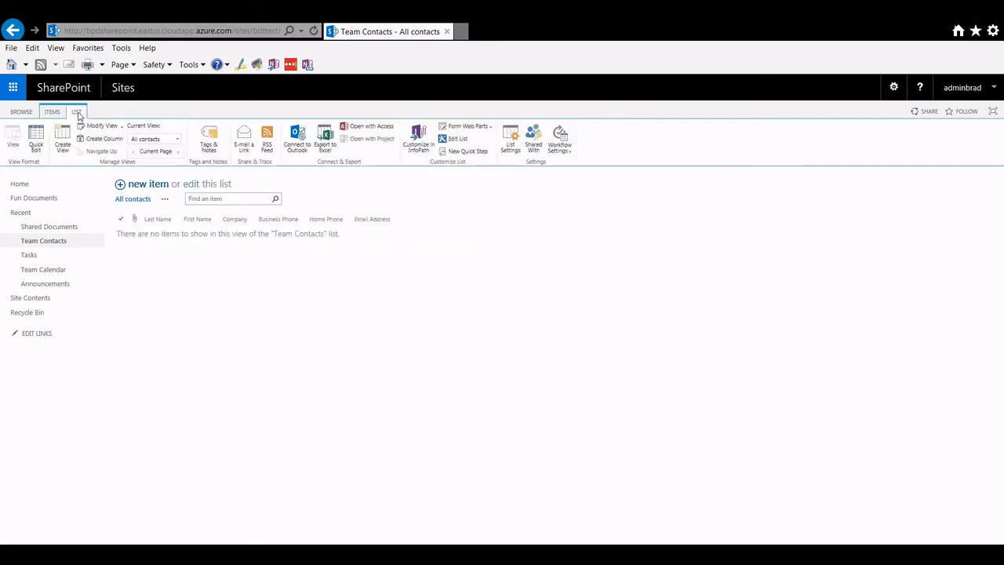